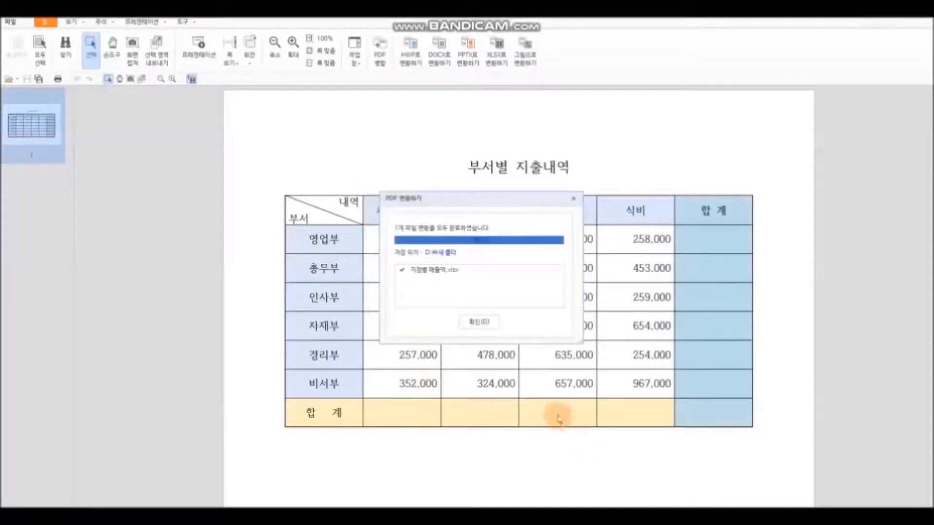
Step: Dismiss the conversion-complete notice once the PDF has been converted to XLSX
{"action": "left_click", "coordinate": [480, 322]}
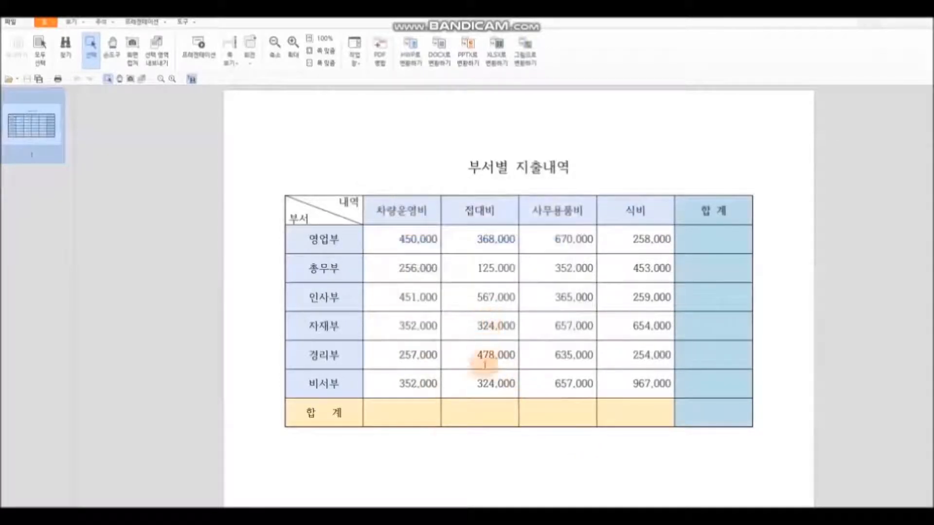
Step: Open the converted .xlsx expense workbook in Excel from the Explorer folder
{"action": "left_click", "coordinate": [342, 515]}
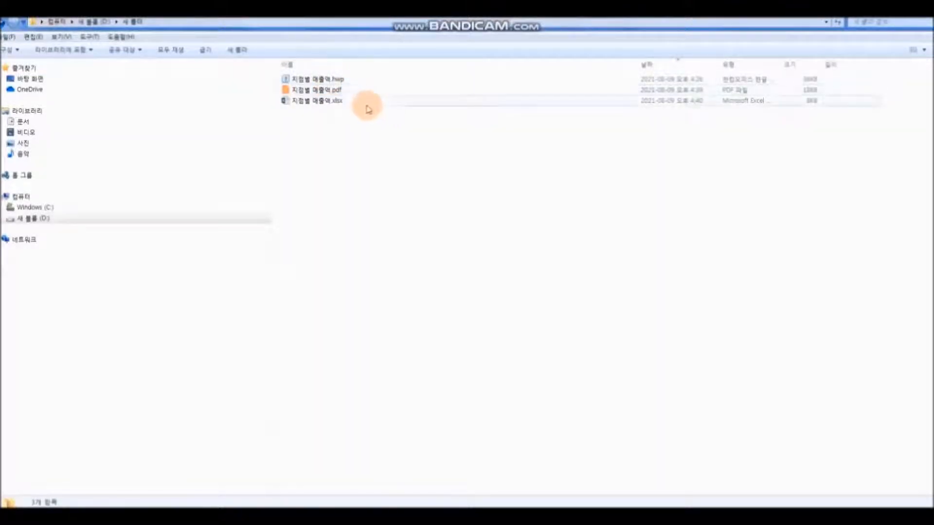
{"action": "double_click", "coordinate": [316, 103]}
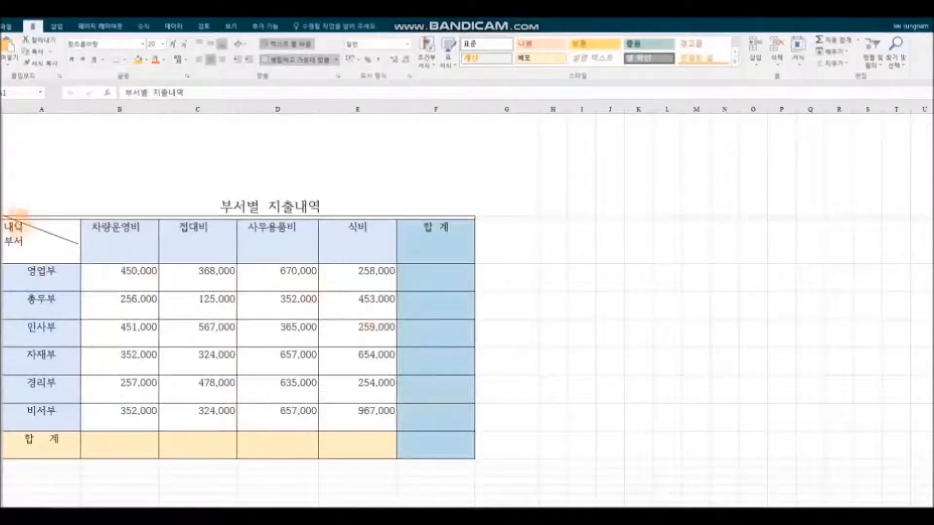
{"action": "left_click", "coordinate": [5, 210]}
Step: Shorten the title row and cut the diagonal line shape over the 내역/부서 cell
{"action": "left_click_drag", "start_coordinate": [5, 209], "coordinate": [9, 149]}
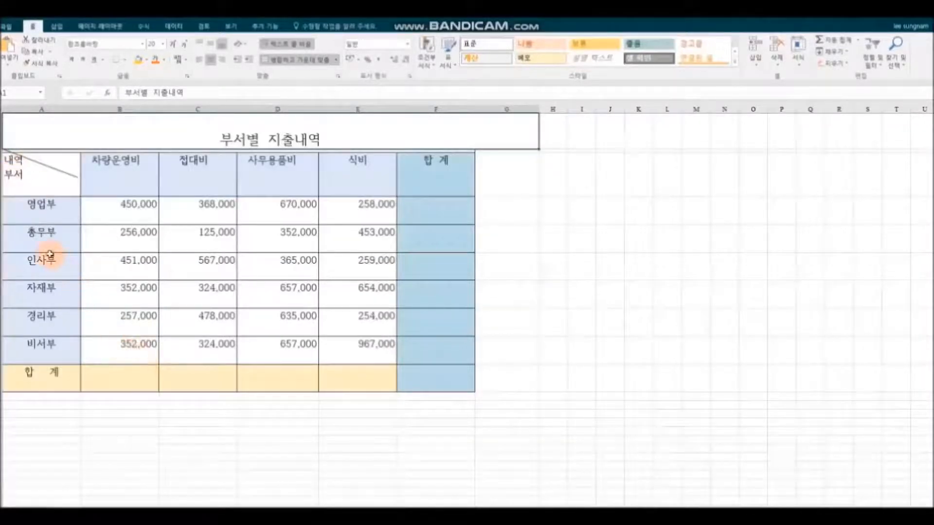
{"action": "left_click", "coordinate": [39, 166]}
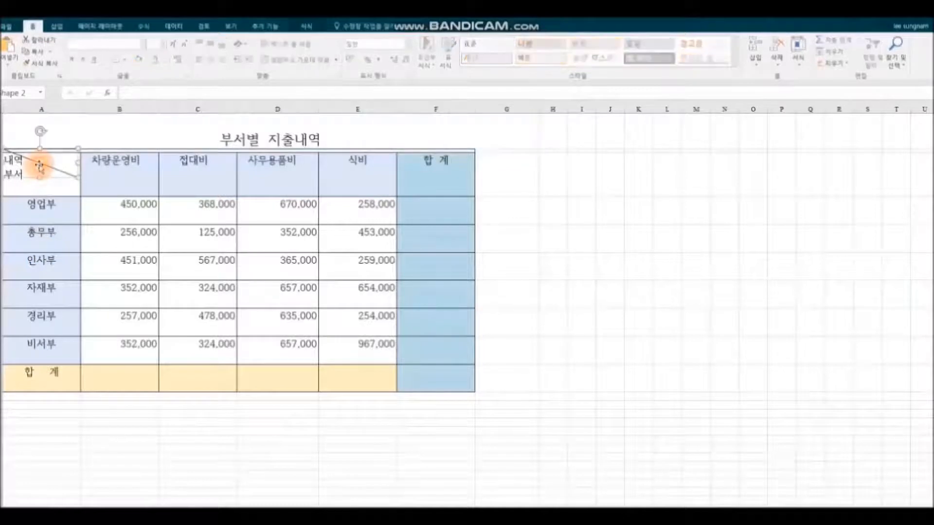
{"action": "right_click", "coordinate": [40, 166]}
{"action": "left_click", "coordinate": [62, 173]}
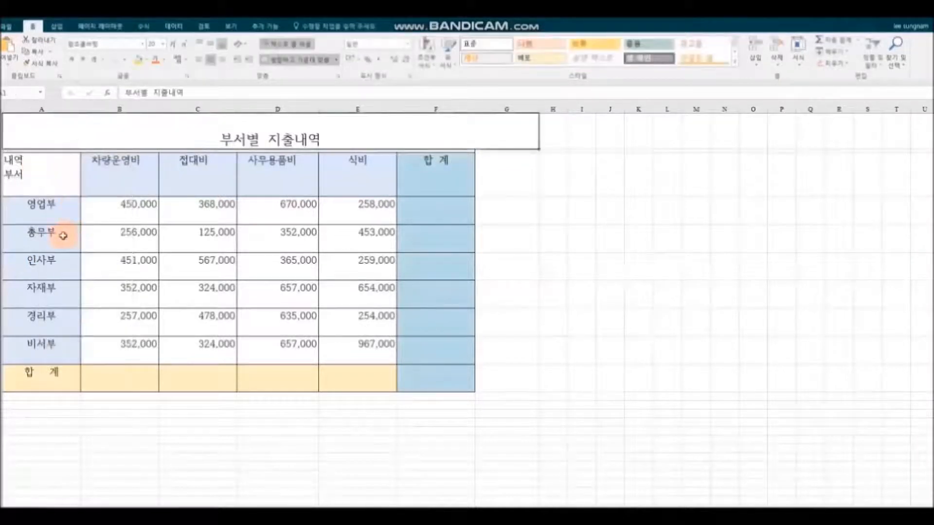
Step: Give the table rows from the headings down to 합계 one shorter, uniform height
{"action": "left_click", "coordinate": [30, 173]}
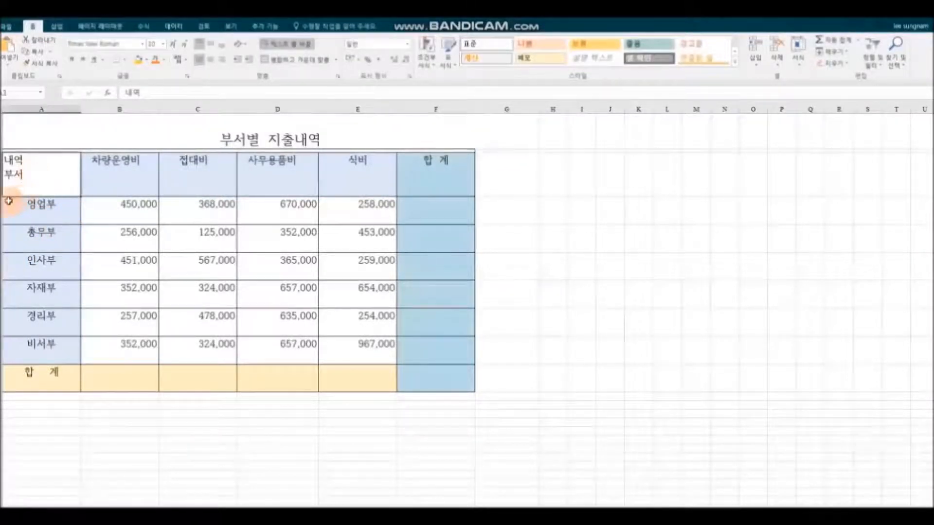
{"action": "left_click_drag", "start_coordinate": [5, 187], "coordinate": [3, 384]}
{"action": "left_click_drag", "start_coordinate": [3, 300], "coordinate": [3, 303]}
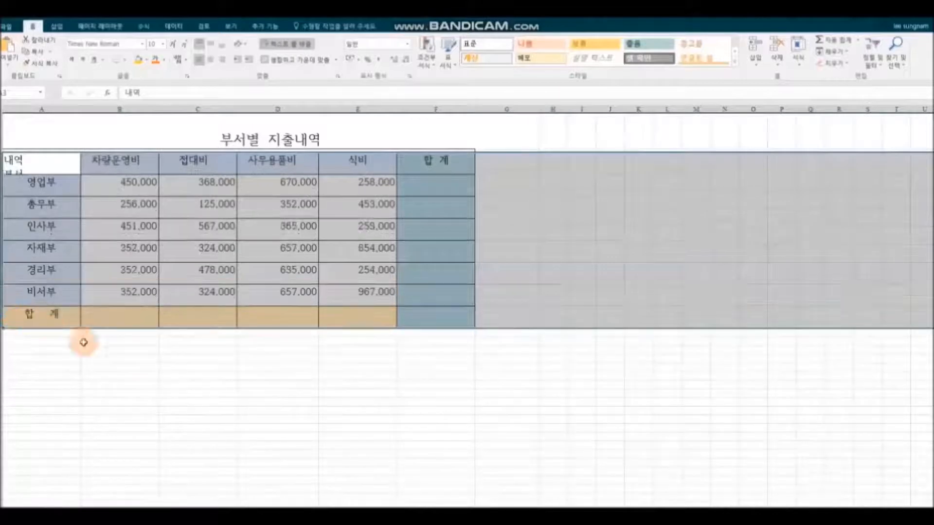
Step: Re-merge the 부서별 지출내역 title across A–F and middle-align the whole table vertically
{"action": "left_click", "coordinate": [204, 378]}
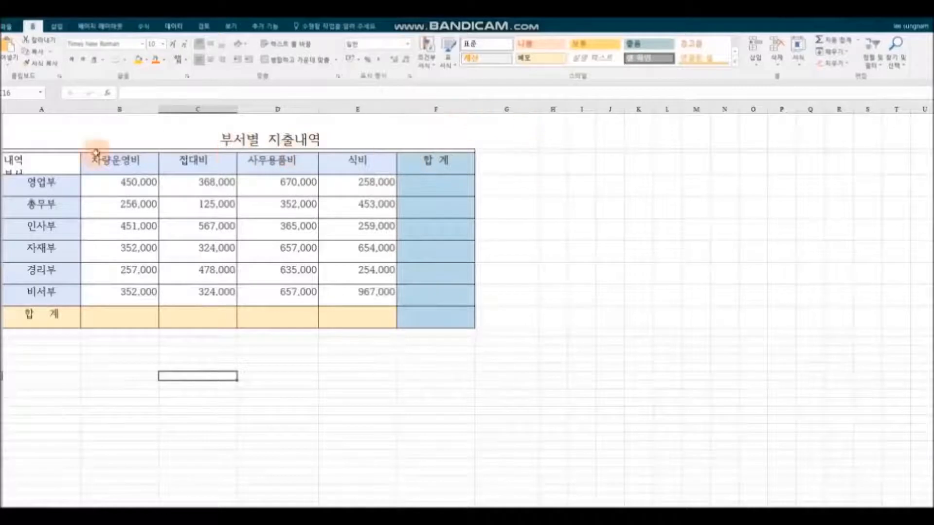
{"action": "left_click", "coordinate": [20, 130]}
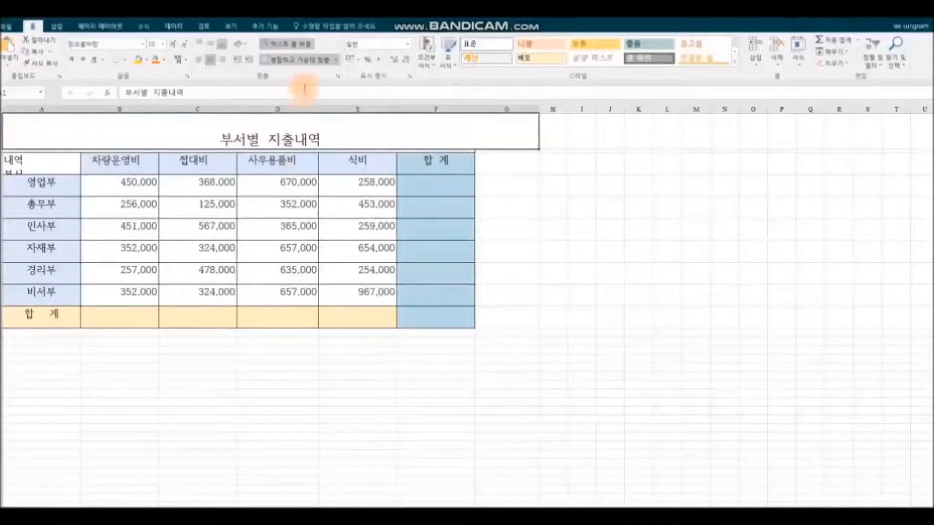
{"action": "left_click", "coordinate": [311, 61]}
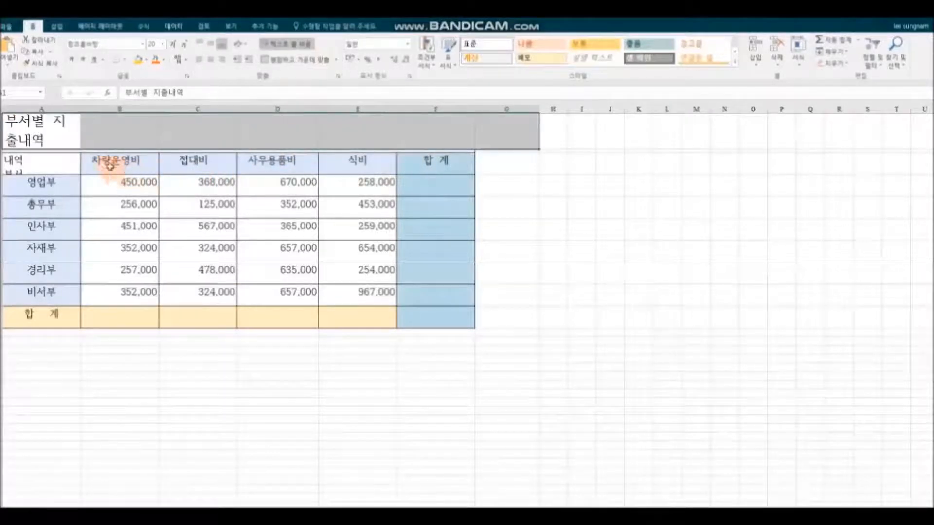
{"action": "left_click_drag", "start_coordinate": [63, 133], "coordinate": [453, 133]}
{"action": "left_click", "coordinate": [300, 60]}
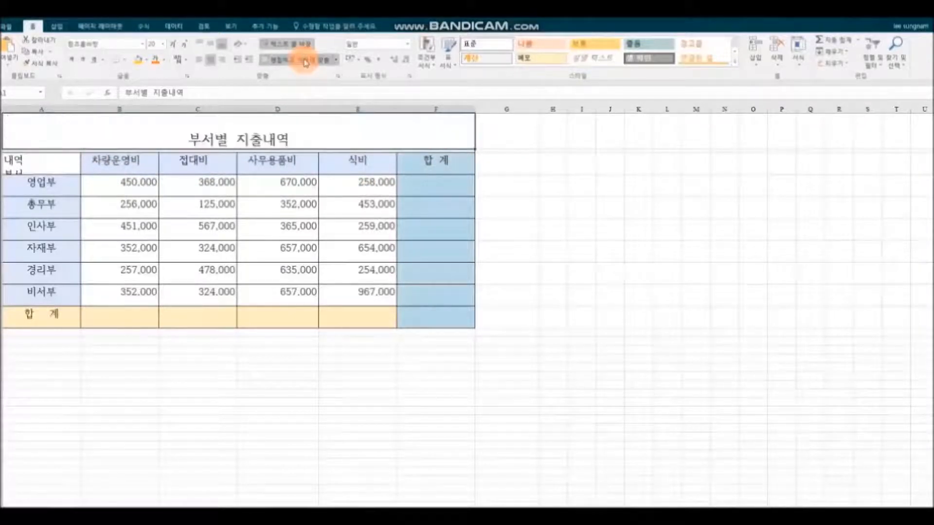
{"action": "mouse_move", "coordinate": [32, 133]}
{"action": "left_mouse_down"}
{"action": "mouse_move", "coordinate": [312, 160]}
{"action": "mouse_move", "coordinate": [406, 277]}
{"action": "mouse_move", "coordinate": [417, 321]}
{"action": "left_mouse_up"}
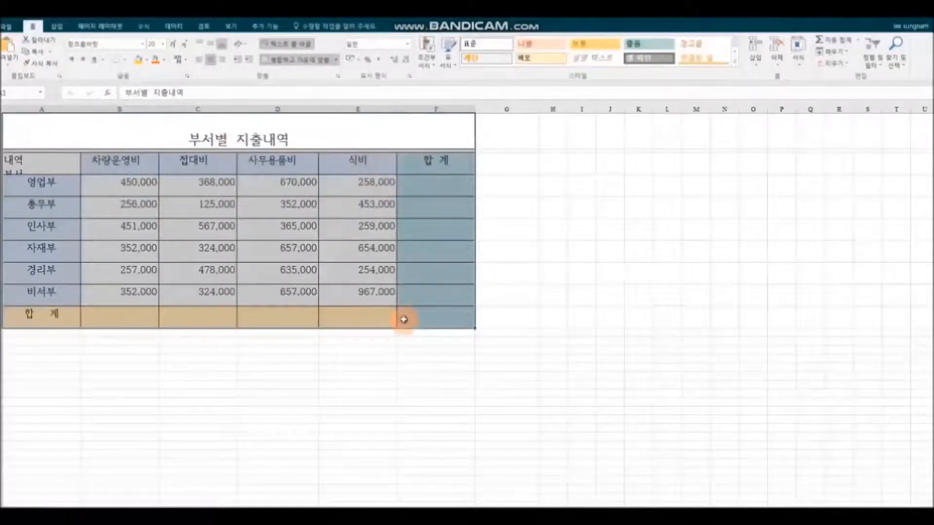
{"action": "left_click", "coordinate": [212, 50]}
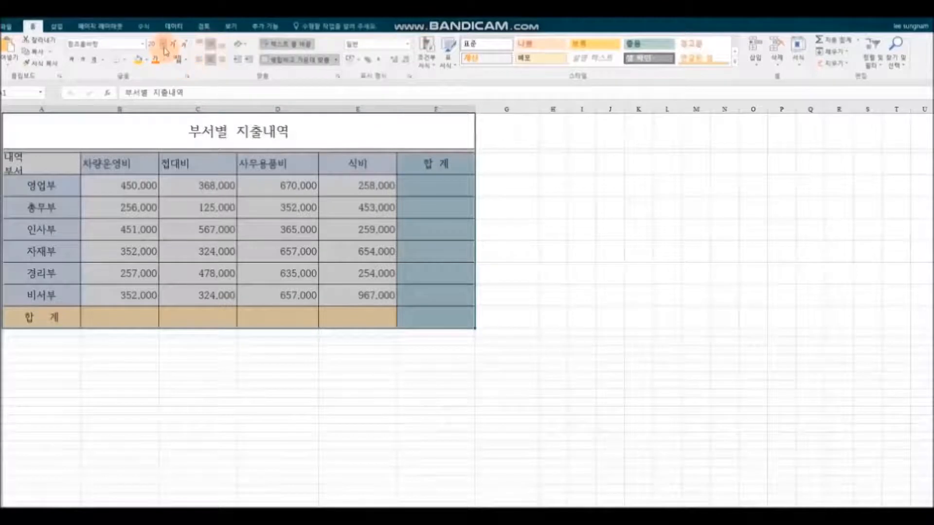
Step: Set the table text to the 나눔고딕 font at 12 pt
{"action": "left_click", "coordinate": [142, 44]}
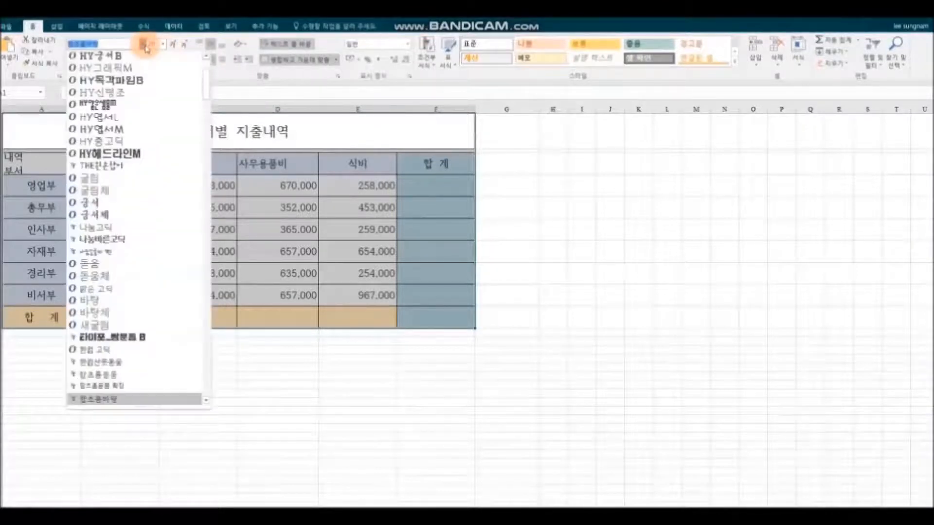
{"action": "left_click", "coordinate": [147, 227]}
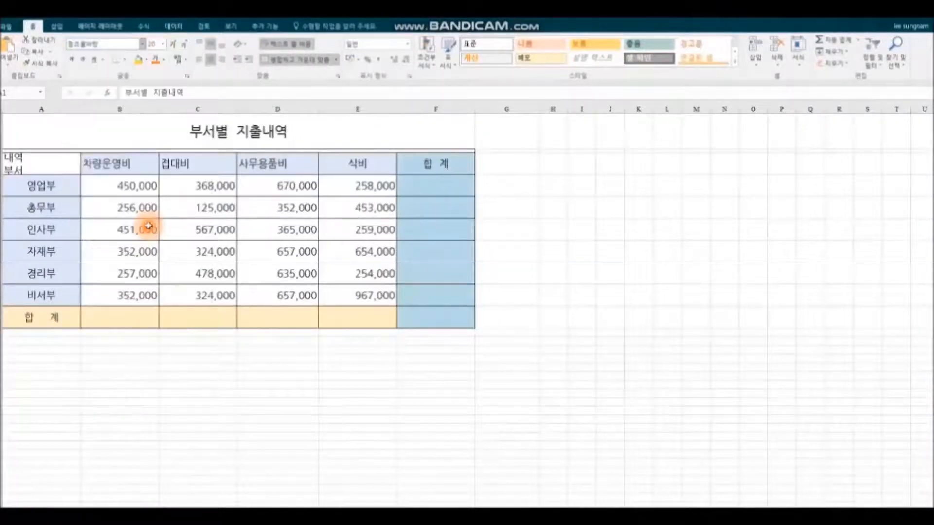
{"action": "left_click", "coordinate": [163, 44]}
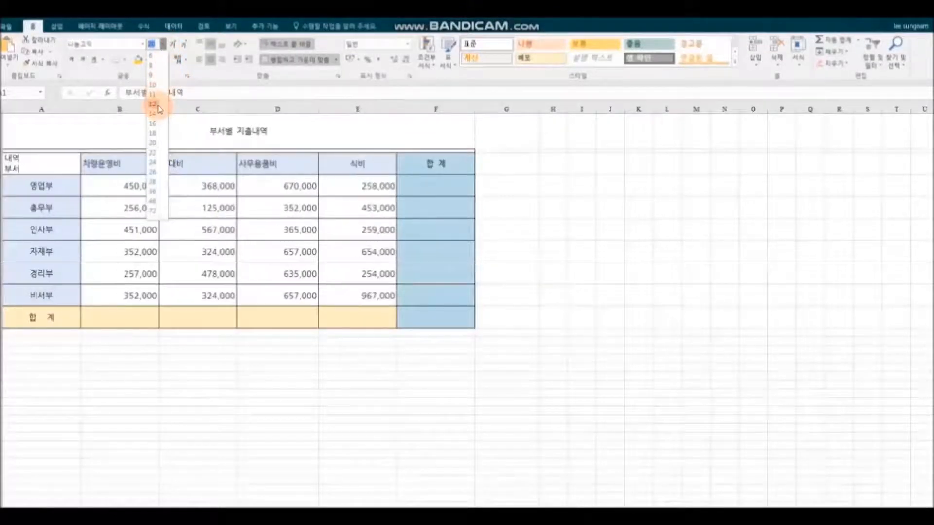
{"action": "left_click", "coordinate": [157, 105]}
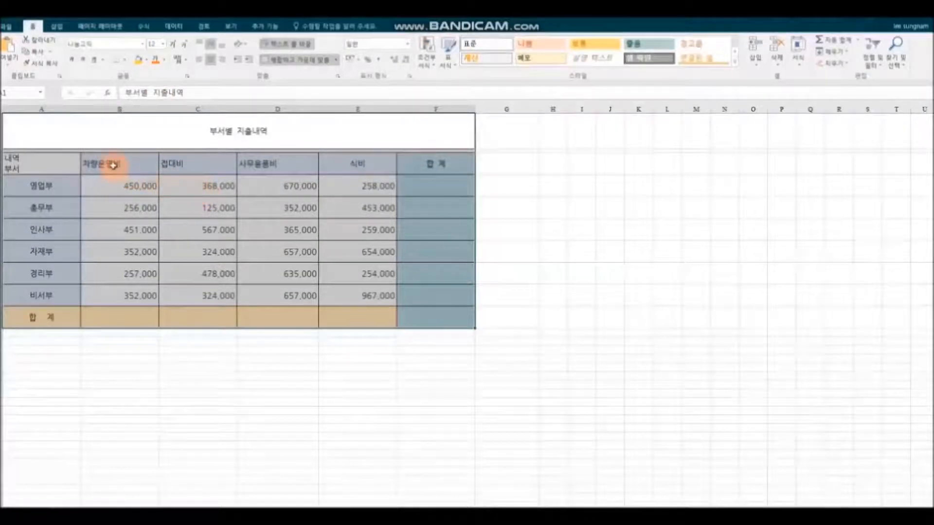
Step: Enlarge the 부서별 지출내역 title to 20 pt
{"action": "left_click", "coordinate": [170, 139]}
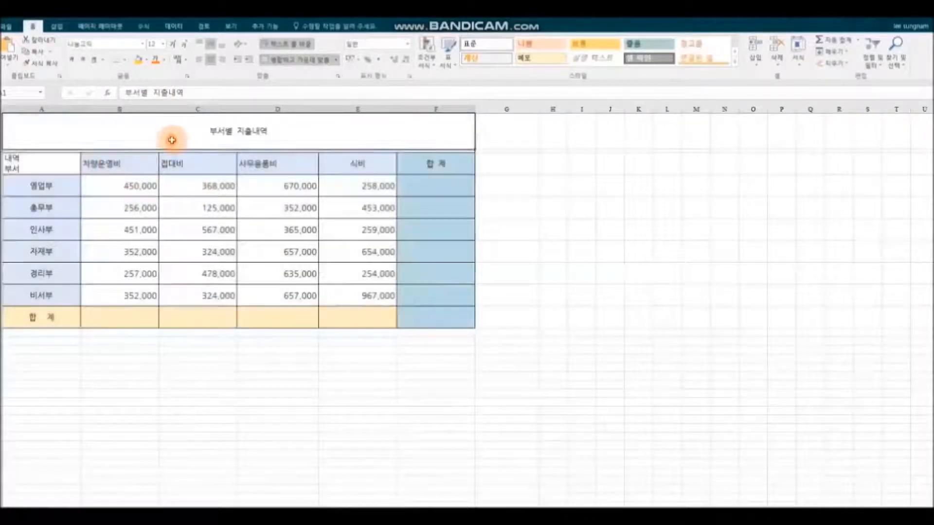
{"action": "left_click", "coordinate": [165, 45]}
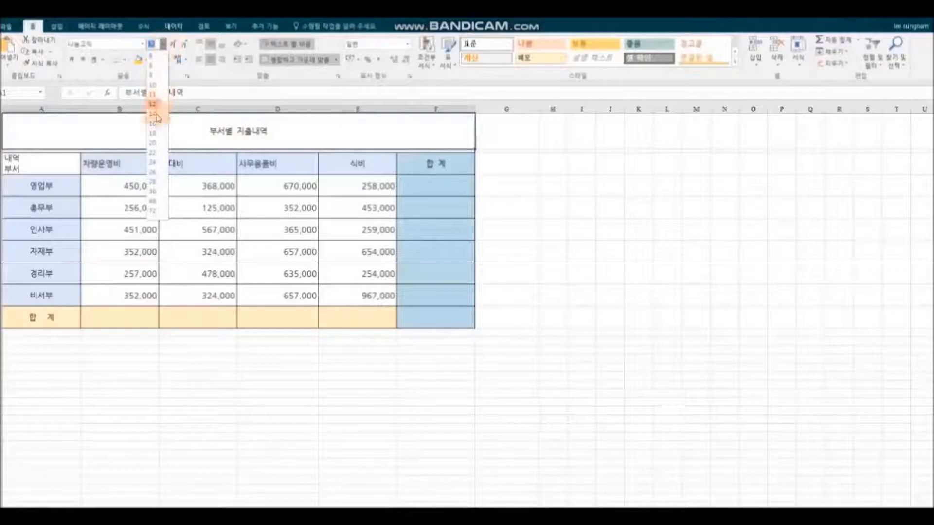
{"action": "left_click", "coordinate": [154, 143]}
{"action": "left_click_drag", "start_coordinate": [119, 162], "coordinate": [401, 162]}
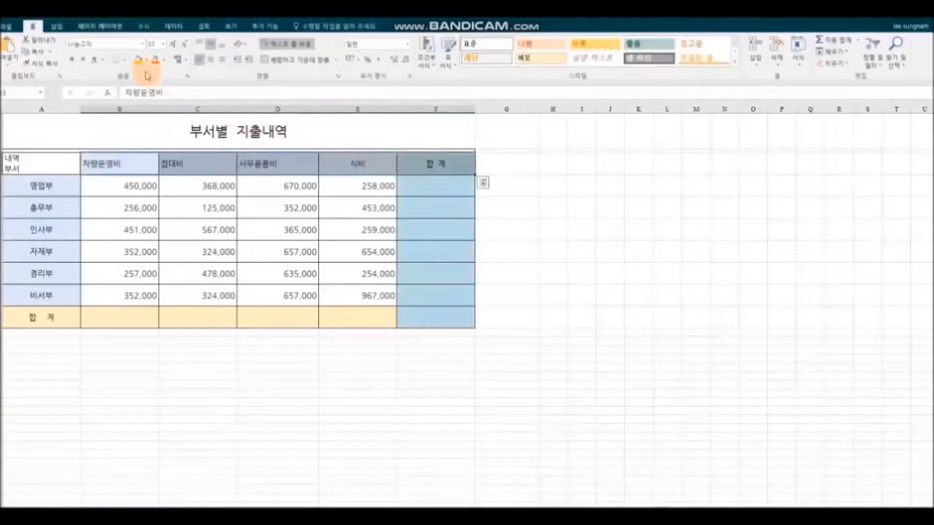
Step: Center the 차량운영비 through 합계 headings horizontally and enlarge them to 14 pt
{"action": "left_click", "coordinate": [211, 62]}
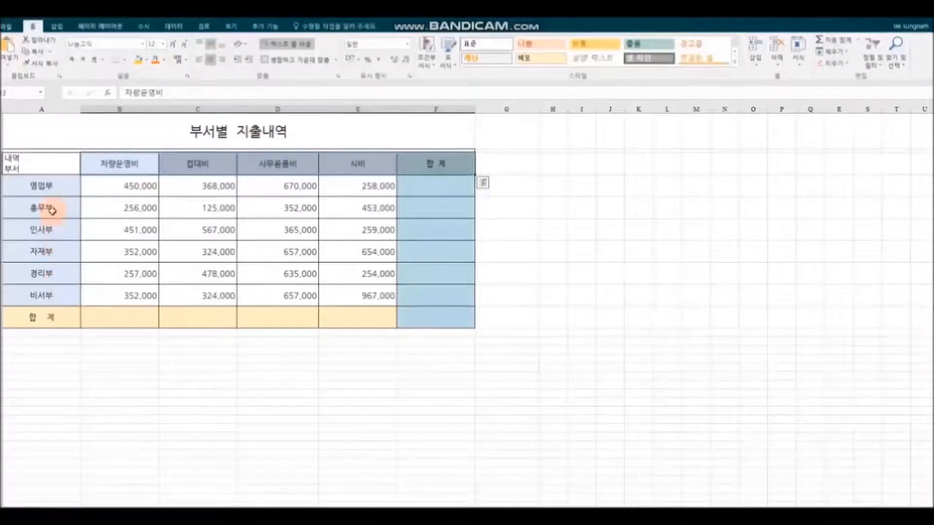
{"action": "left_click", "coordinate": [42, 162]}
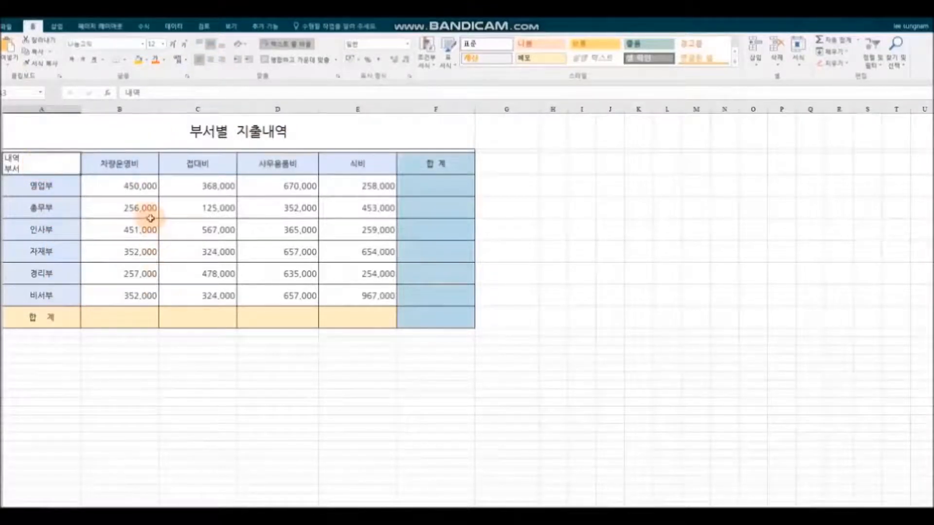
{"action": "left_click_drag", "start_coordinate": [100, 167], "coordinate": [439, 167]}
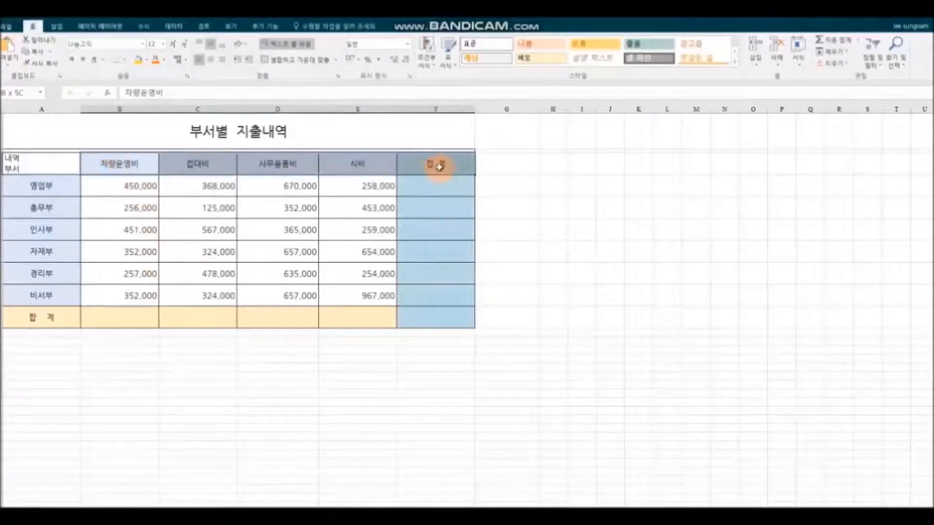
{"action": "left_click", "coordinate": [163, 44]}
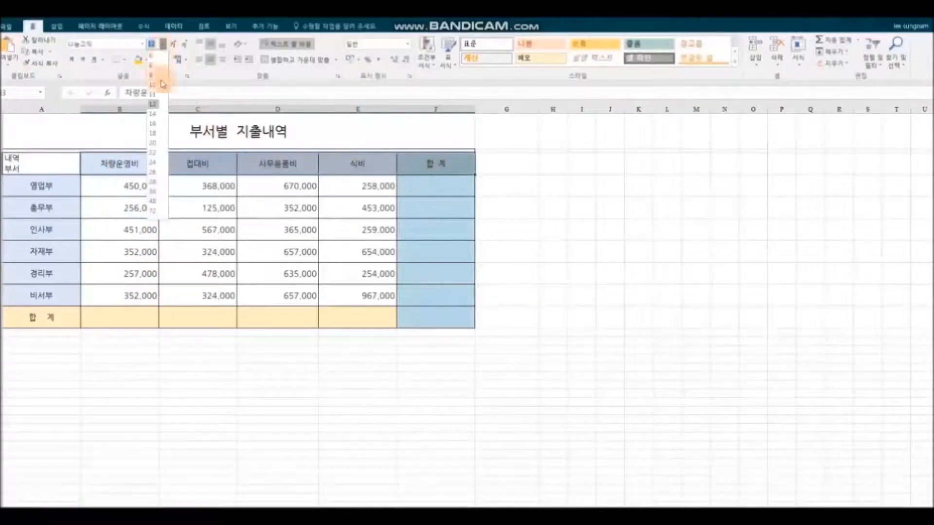
{"action": "left_click", "coordinate": [152, 113]}
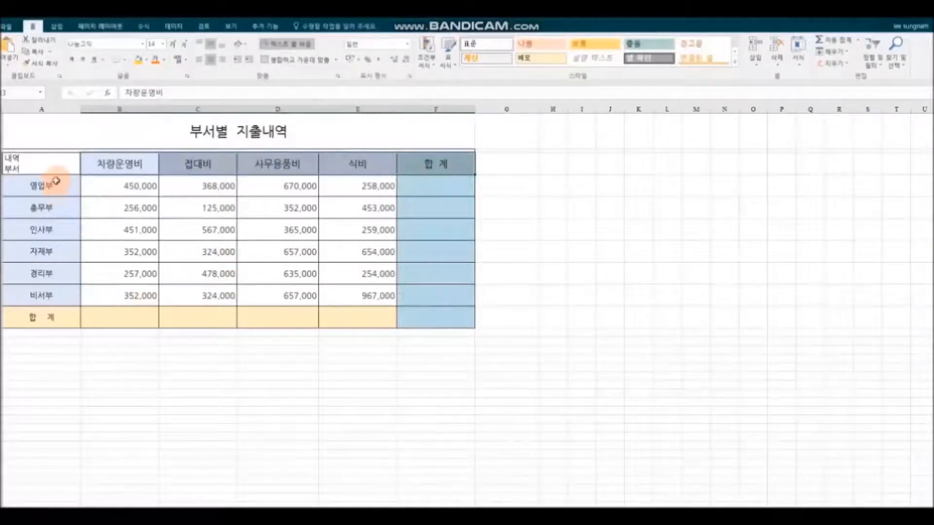
{"action": "left_click", "coordinate": [53, 163]}
Step: Apply a diagonal border to the 내역/부서 cell through Format Cells > Border
{"action": "right_click", "coordinate": [53, 163]}
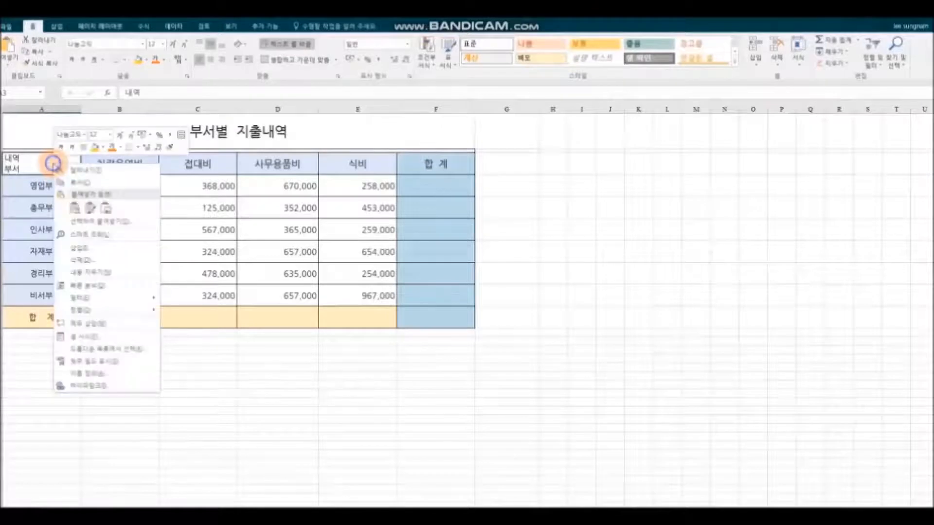
{"action": "left_click", "coordinate": [117, 339]}
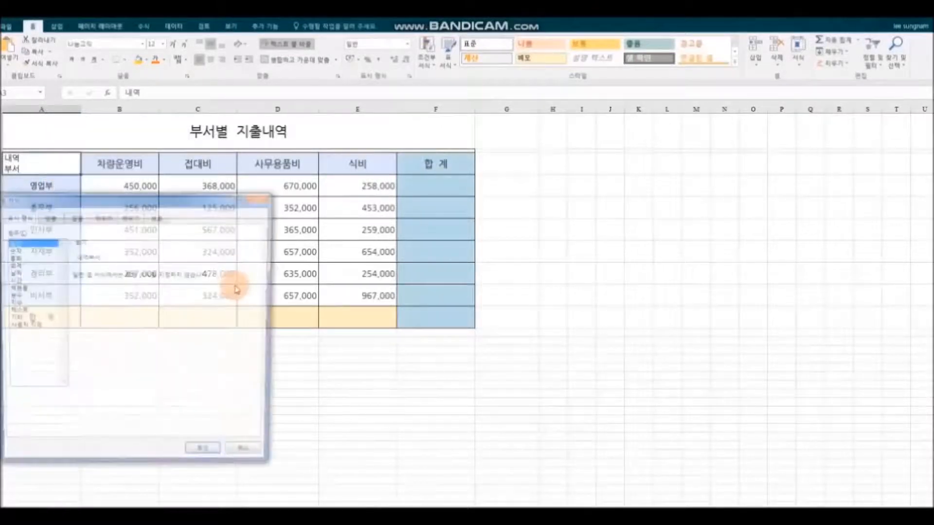
{"action": "left_click_drag", "start_coordinate": [210, 196], "coordinate": [459, 163]}
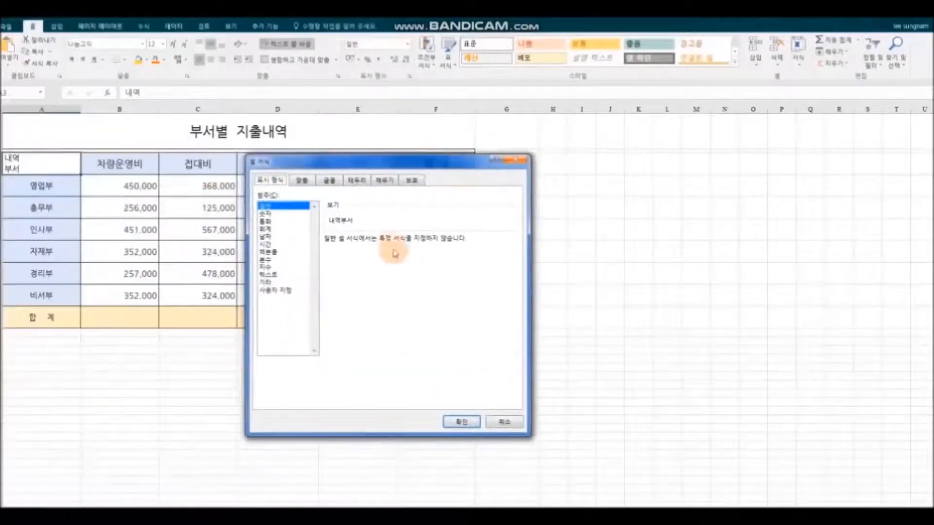
{"action": "left_click", "coordinate": [363, 182]}
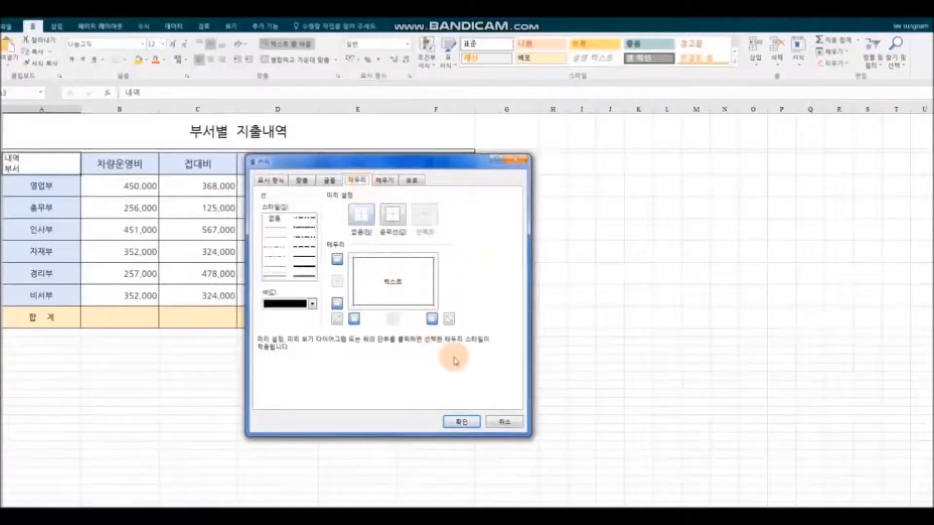
{"action": "left_click", "coordinate": [465, 419]}
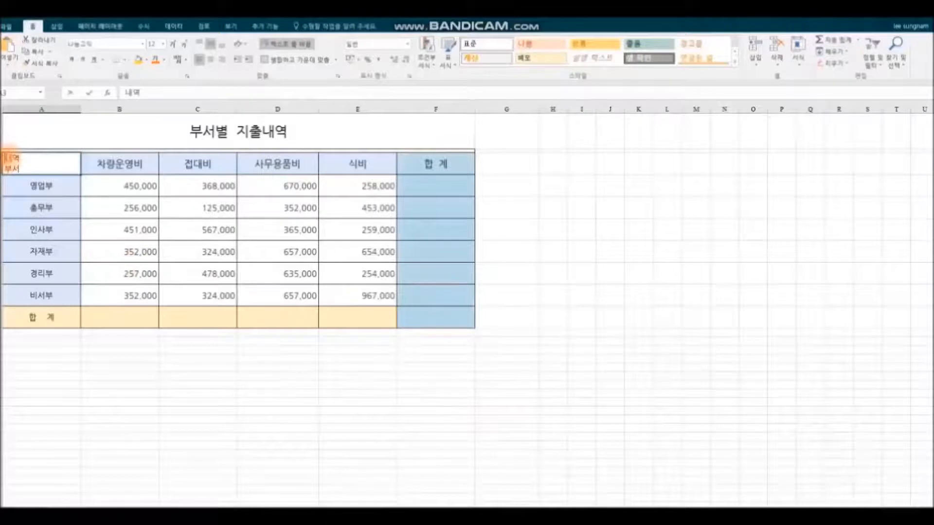
Step: Edit the corner cell text so 내역 and 부서 sit on opposite sides of the diagonal
{"action": "double_click", "coordinate": [10, 157]}
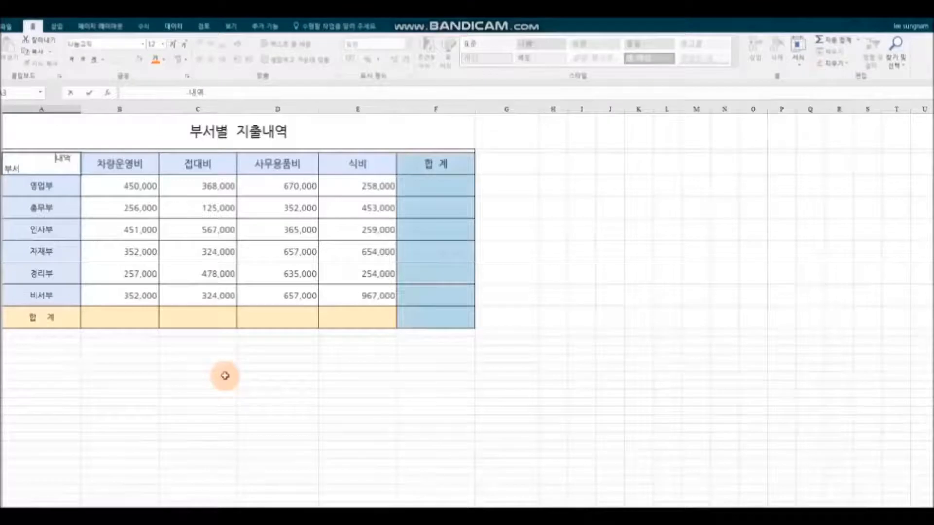
{"action": "left_click", "coordinate": [238, 384]}
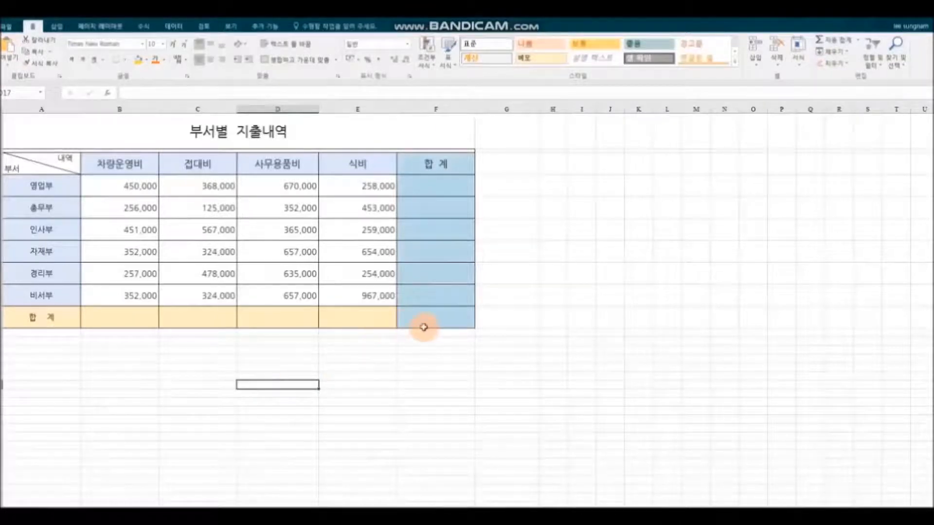
{"action": "left_click", "coordinate": [431, 186]}
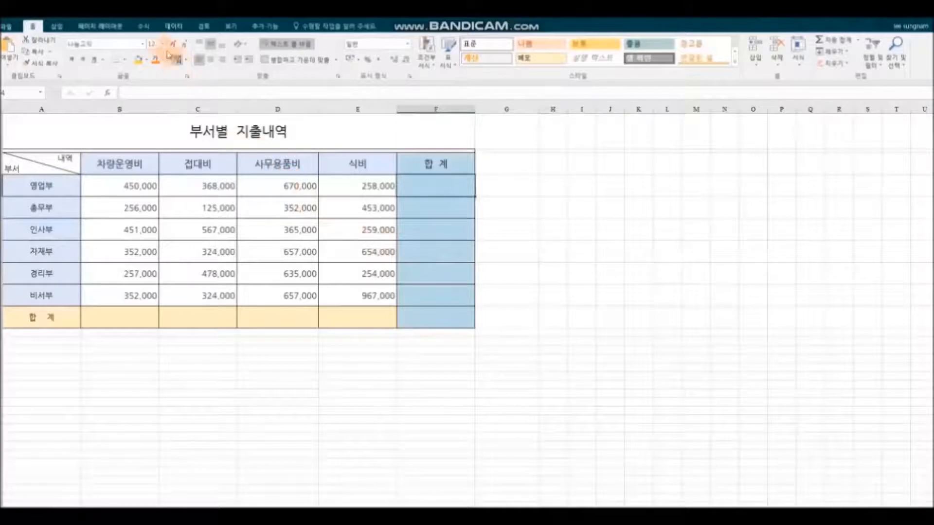
Step: Put =SUM(B4:E4) in F4 via AutoSum and fill it down to F10
{"action": "left_click", "coordinate": [139, 28]}
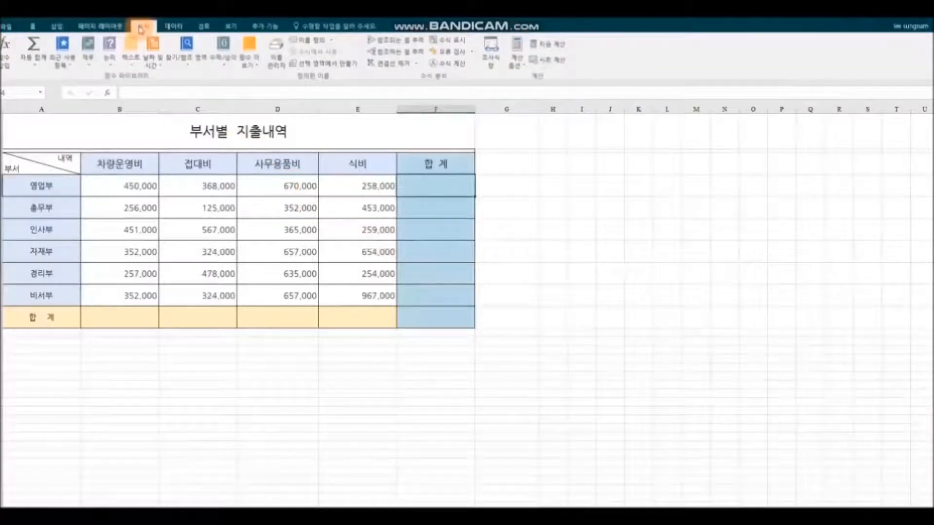
{"action": "left_click", "coordinate": [42, 68]}
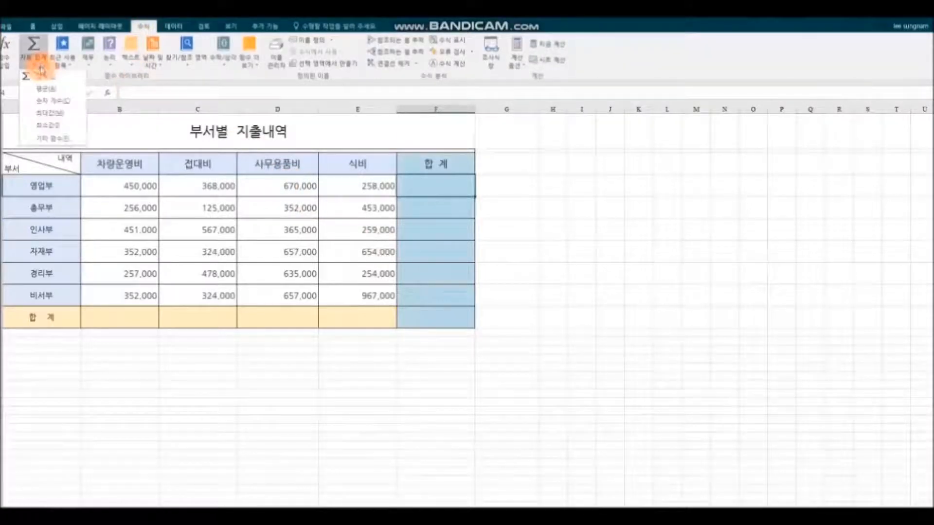
{"action": "left_click", "coordinate": [70, 78]}
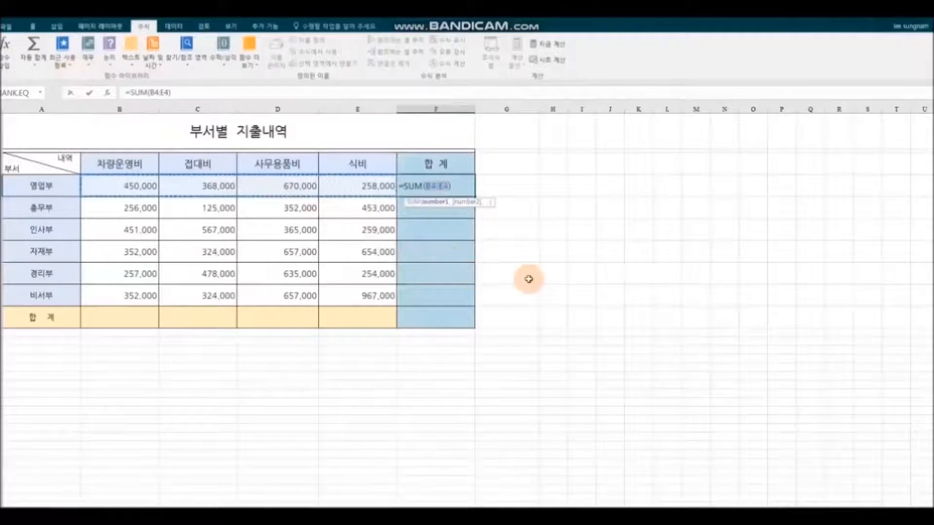
{"action": "key", "text": "Return"}
{"action": "left_click", "coordinate": [441, 183]}
{"action": "left_click_drag", "start_coordinate": [474, 197], "coordinate": [475, 321]}
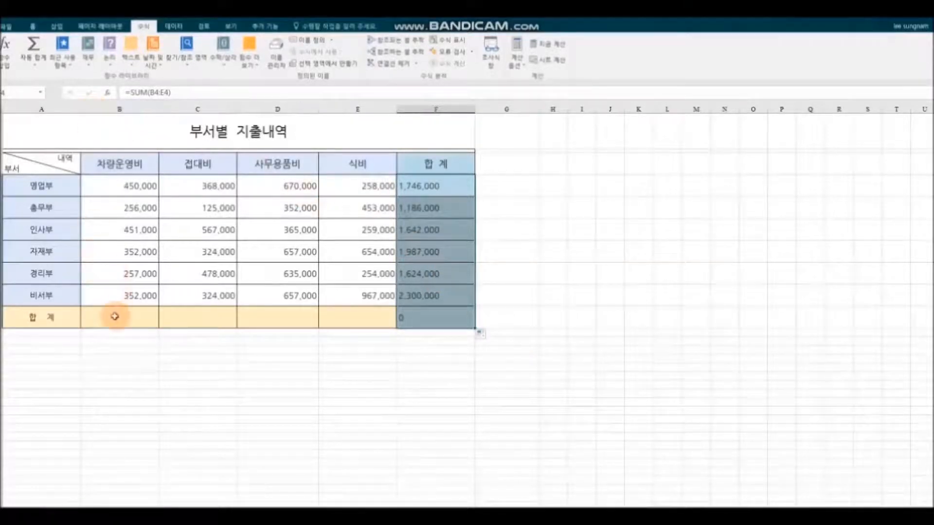
{"action": "left_click", "coordinate": [33, 28]}
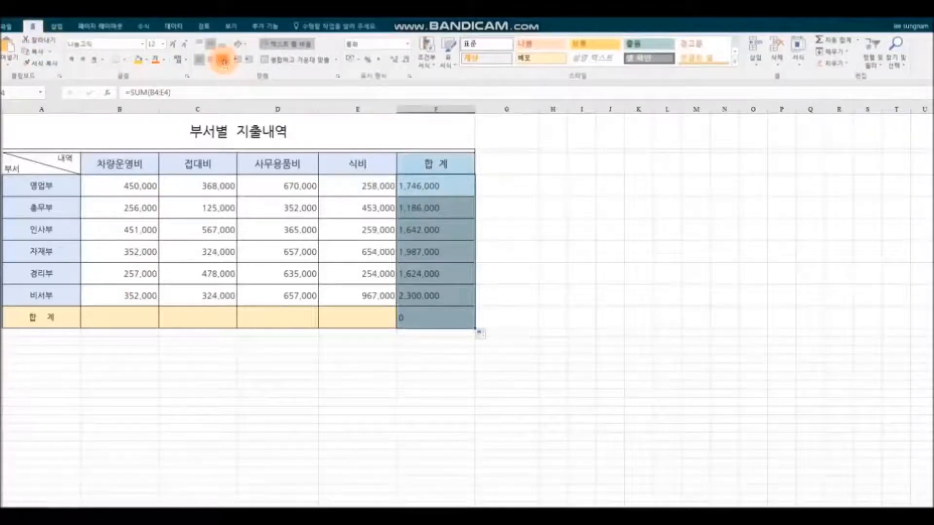
Step: Right-align the F4:F10 totals and add a SUM of B4:B9 in B10
{"action": "left_click", "coordinate": [223, 60]}
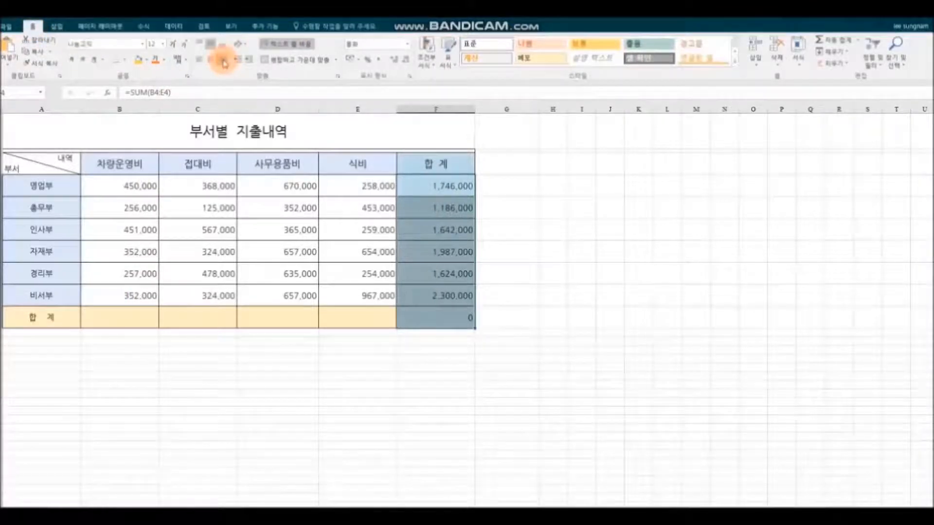
{"action": "left_click", "coordinate": [121, 315]}
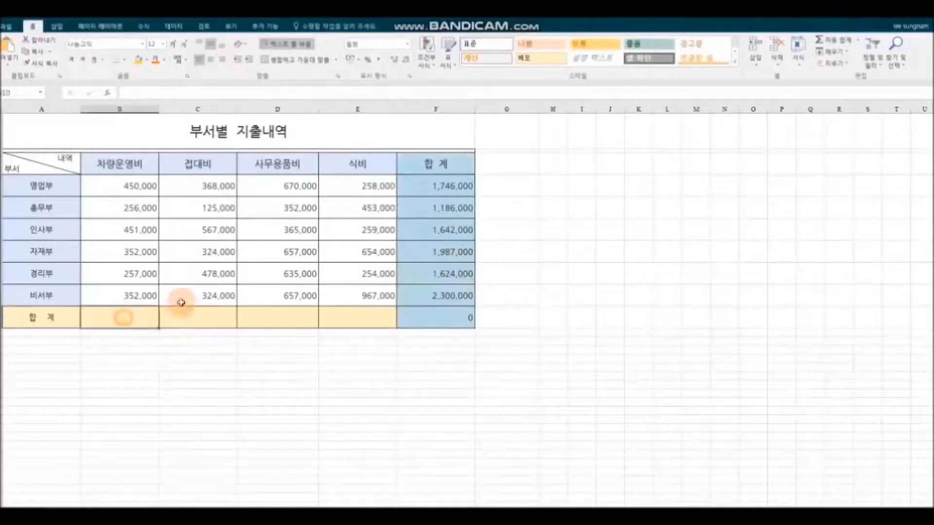
{"action": "left_click", "coordinate": [144, 26]}
{"action": "left_click", "coordinate": [41, 61]}
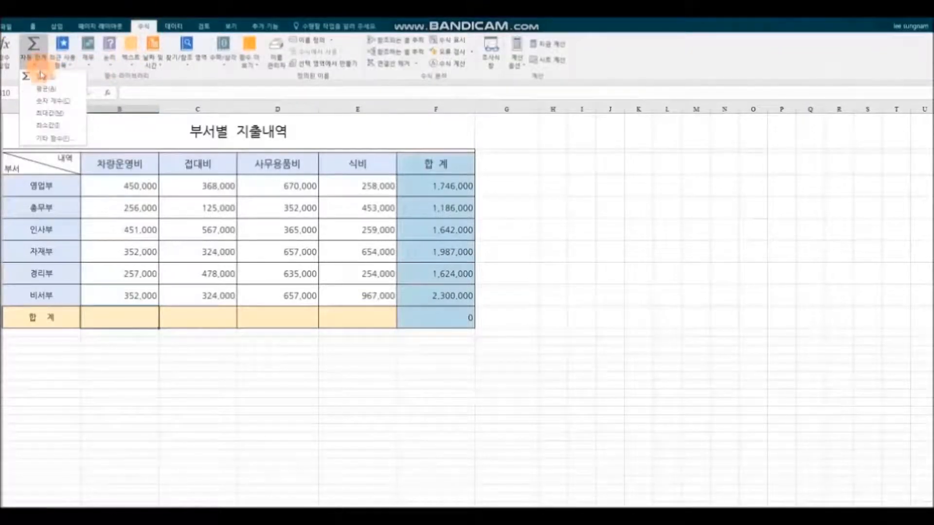
{"action": "left_click", "coordinate": [40, 76]}
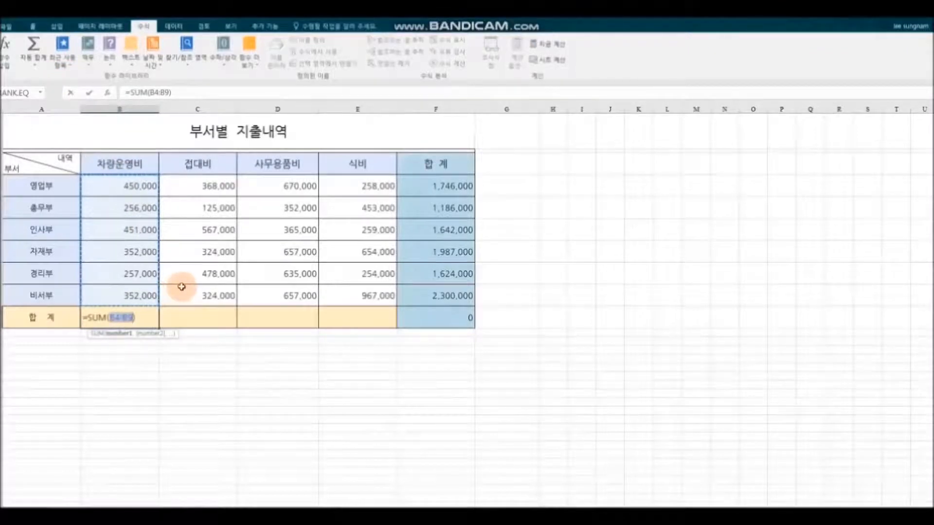
{"action": "key", "text": "Return"}
Step: Fill the column total across to E10 and right-align the 합계 row
{"action": "left_click", "coordinate": [134, 320]}
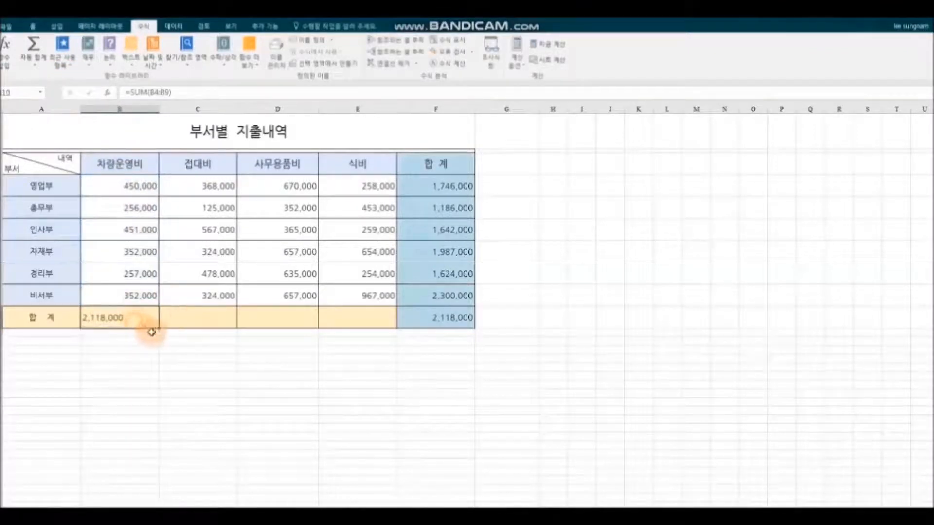
{"action": "left_click_drag", "start_coordinate": [159, 328], "coordinate": [368, 324]}
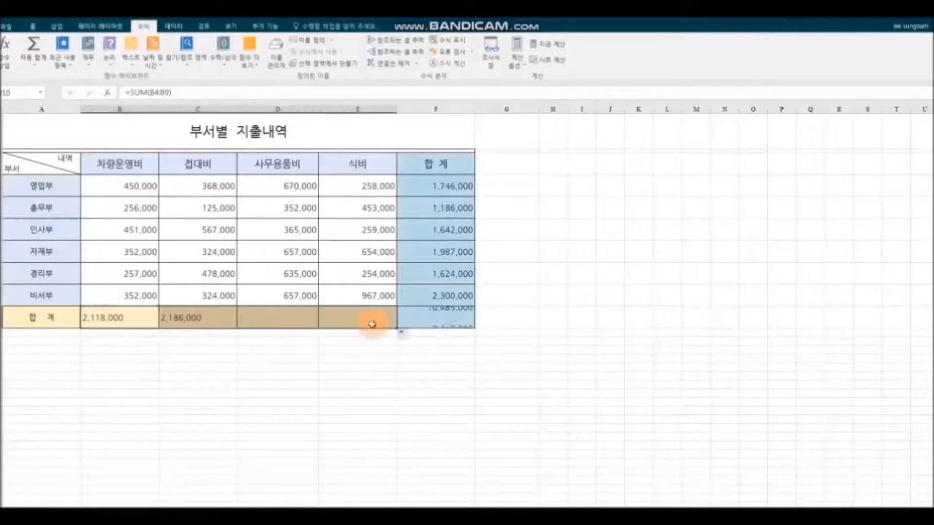
{"action": "left_click", "coordinate": [33, 26]}
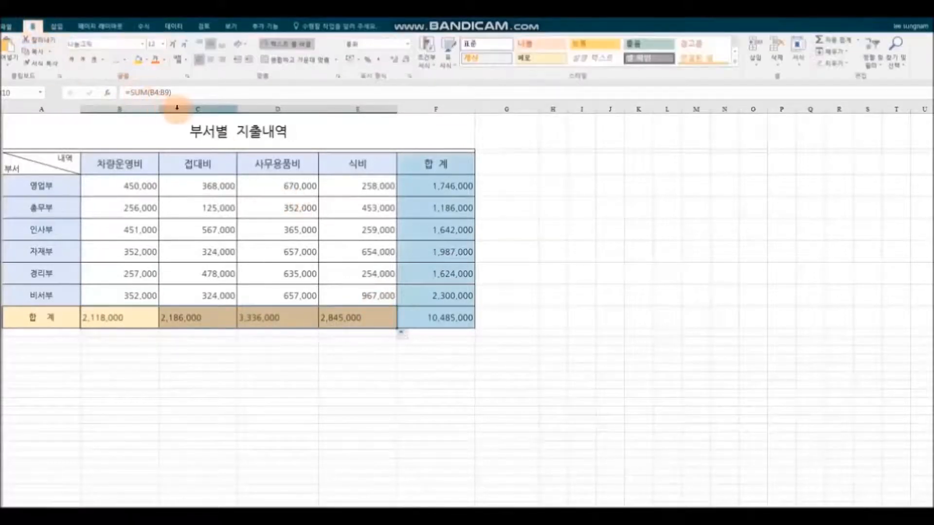
{"action": "left_click", "coordinate": [221, 59]}
{"action": "left_click", "coordinate": [572, 391]}
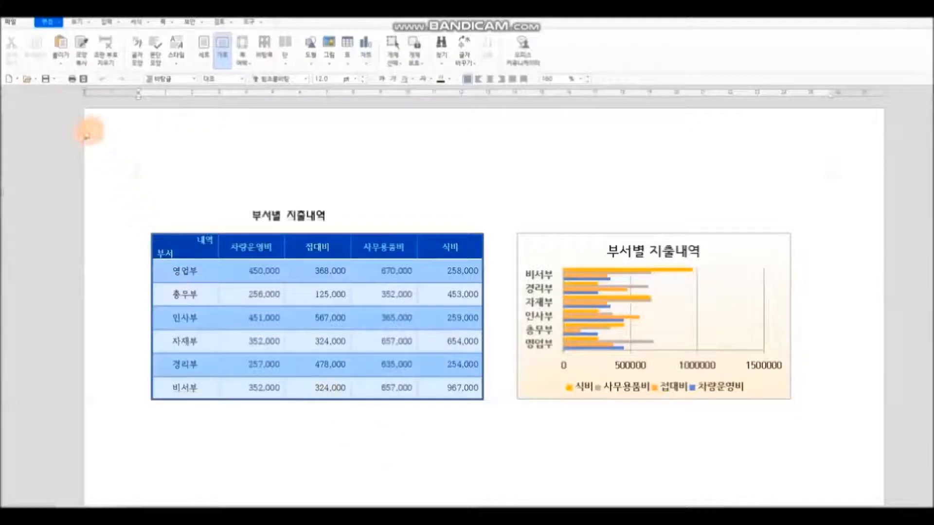
Step: Save the Hangul document as a PDF with 'open after saving' left checked
{"action": "left_click", "coordinate": [52, 80]}
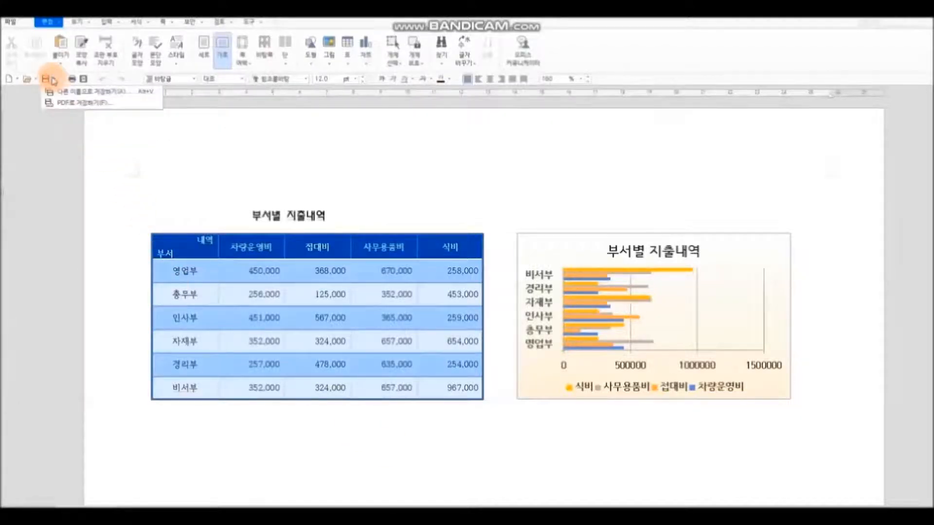
{"action": "left_click", "coordinate": [130, 104]}
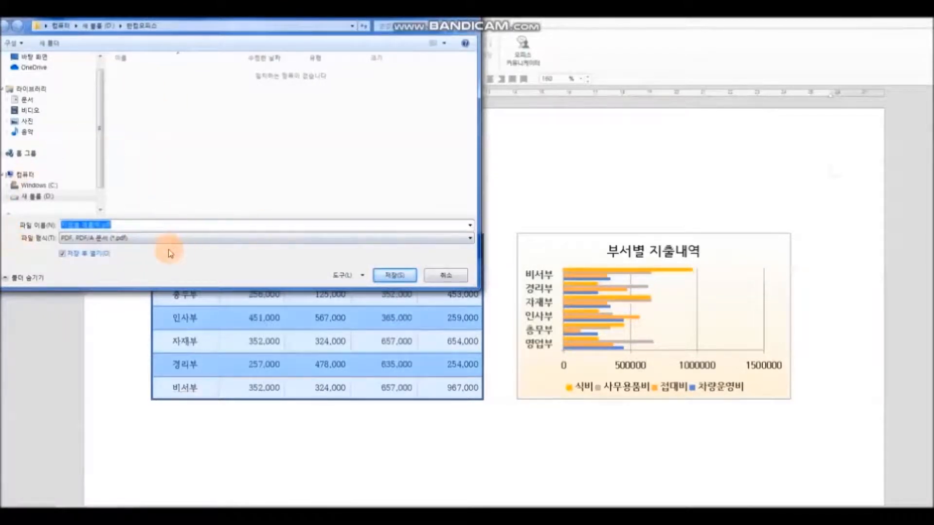
{"action": "left_click", "coordinate": [390, 280]}
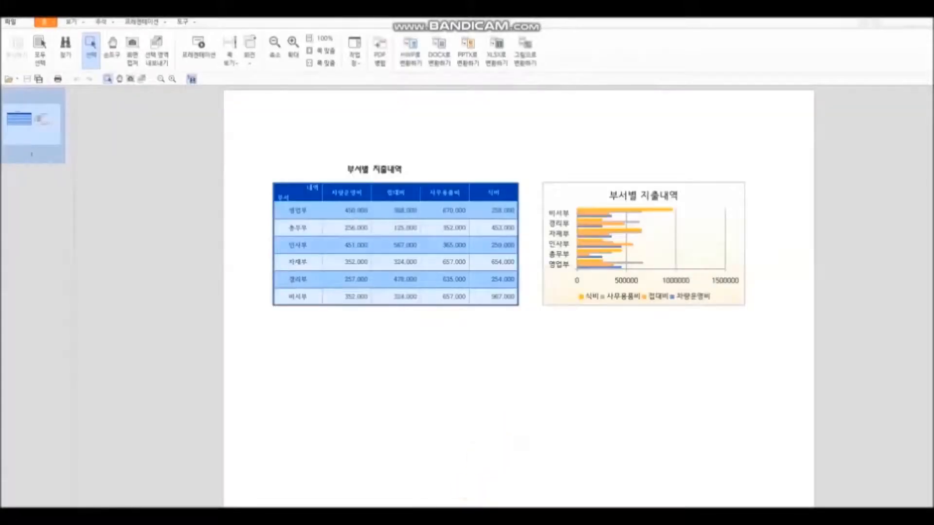
{"action": "left_click", "coordinate": [464, 516]}
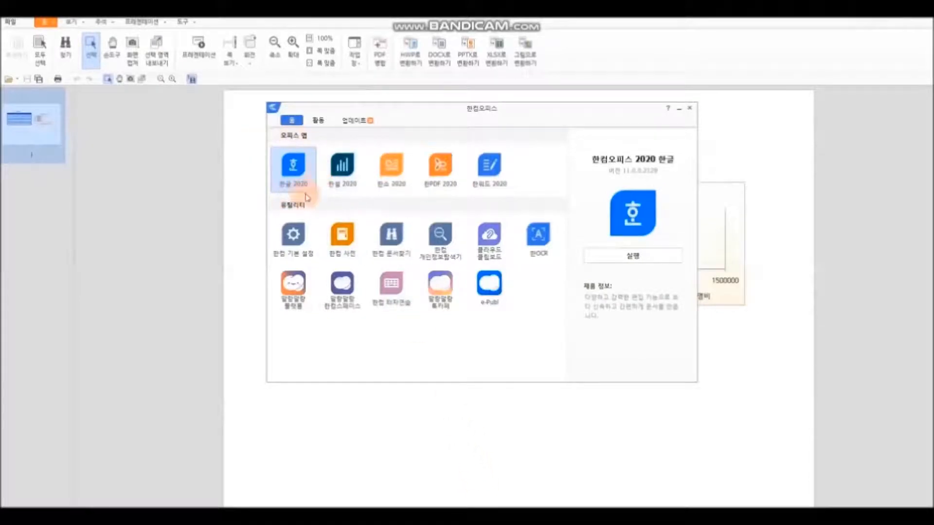
{"action": "left_click", "coordinate": [440, 166]}
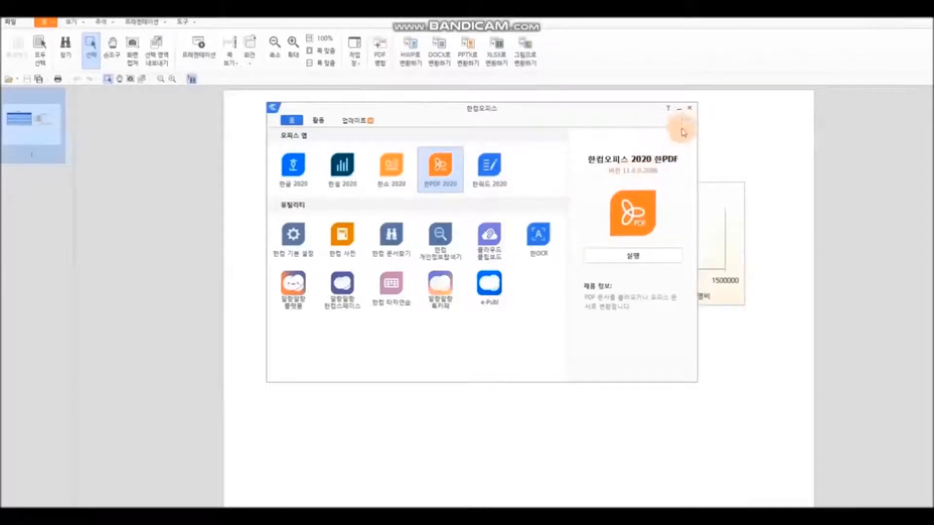
{"action": "left_click", "coordinate": [681, 112]}
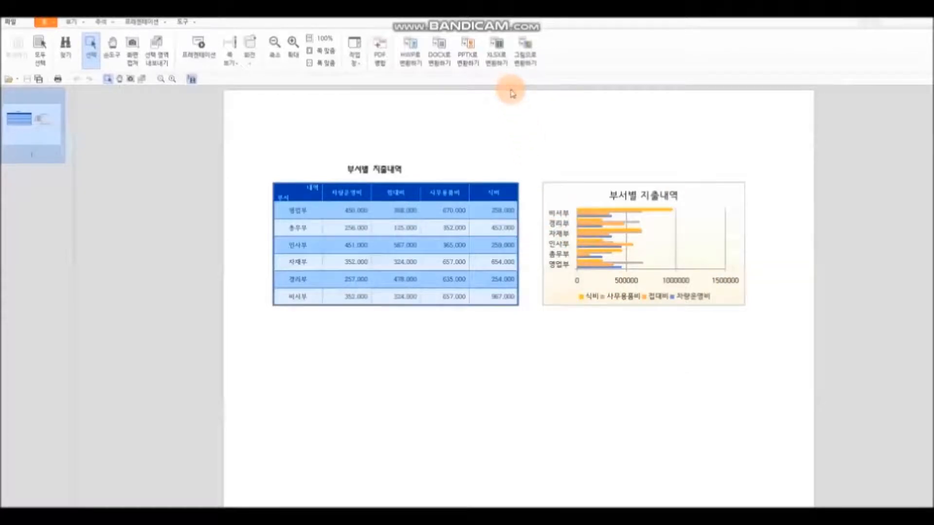
Step: Convert the PDF to 지점별 매출액.pptx saved in the 한컴오피스 folder, then bring up that folder
{"action": "left_click", "coordinate": [471, 64]}
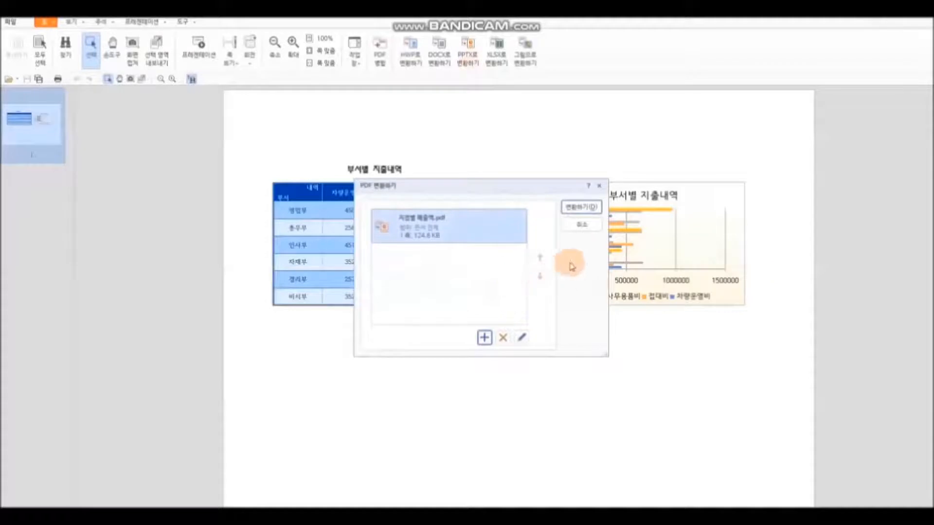
{"action": "left_click", "coordinate": [581, 208]}
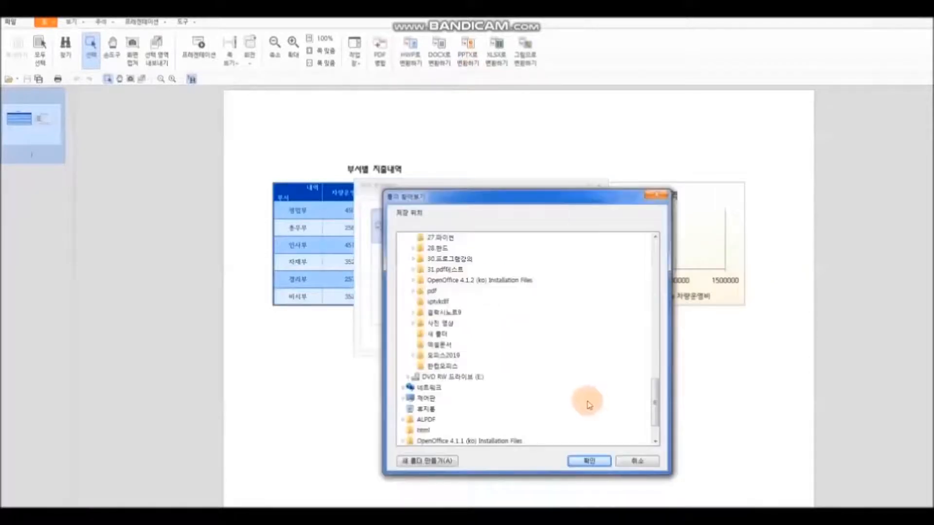
{"action": "left_click", "coordinate": [456, 371]}
{"action": "left_click", "coordinate": [599, 461]}
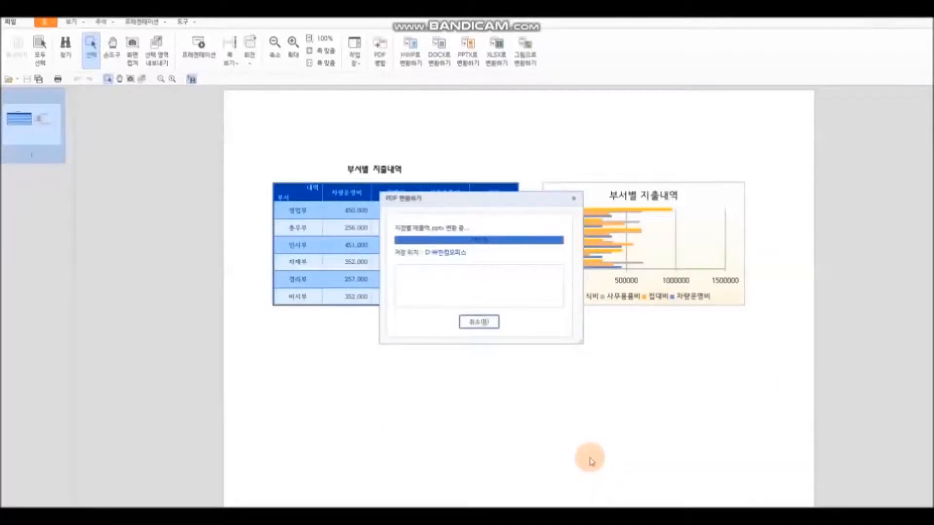
{"action": "left_click", "coordinate": [481, 322]}
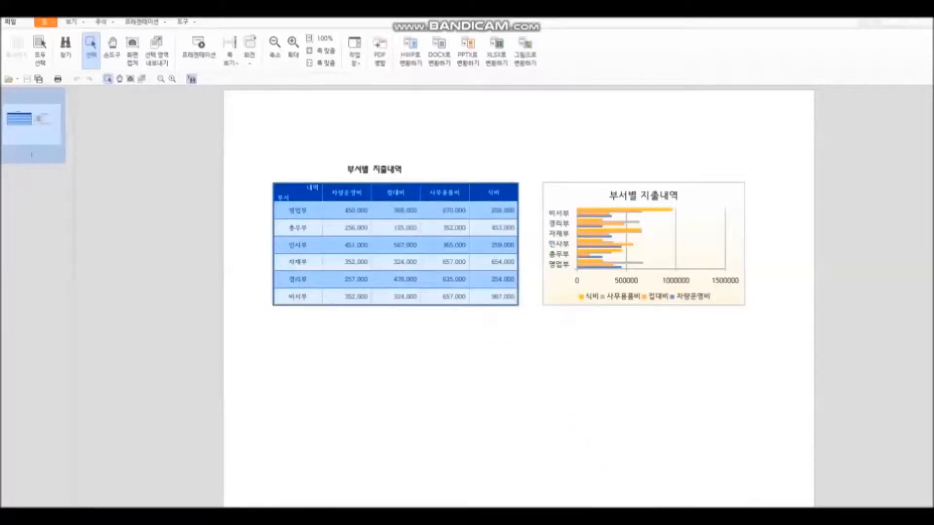
{"action": "left_click", "coordinate": [239, 515]}
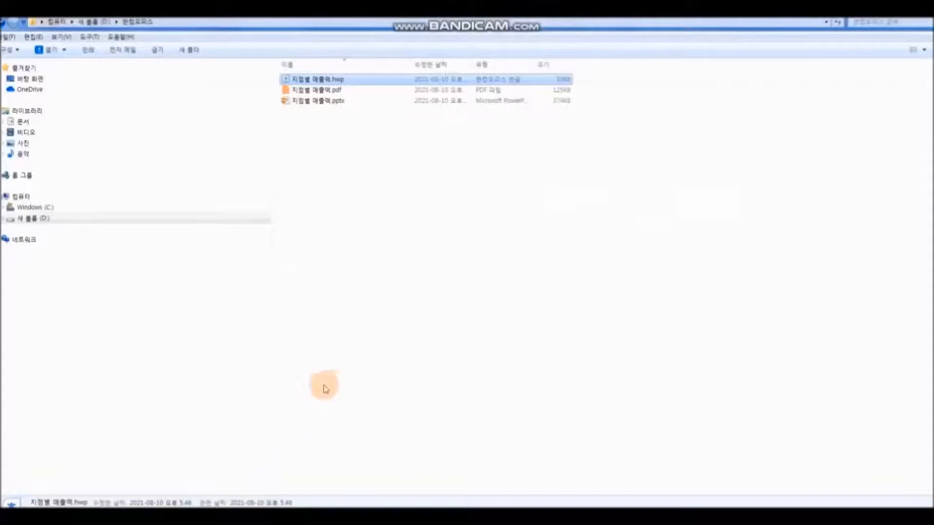
Step: Display the 한컴오피스 folder's hwp, pdf and pptx files as Large Icons and open 지점별 매출액.pptx in PowerPoint
{"action": "left_click", "coordinate": [340, 367]}
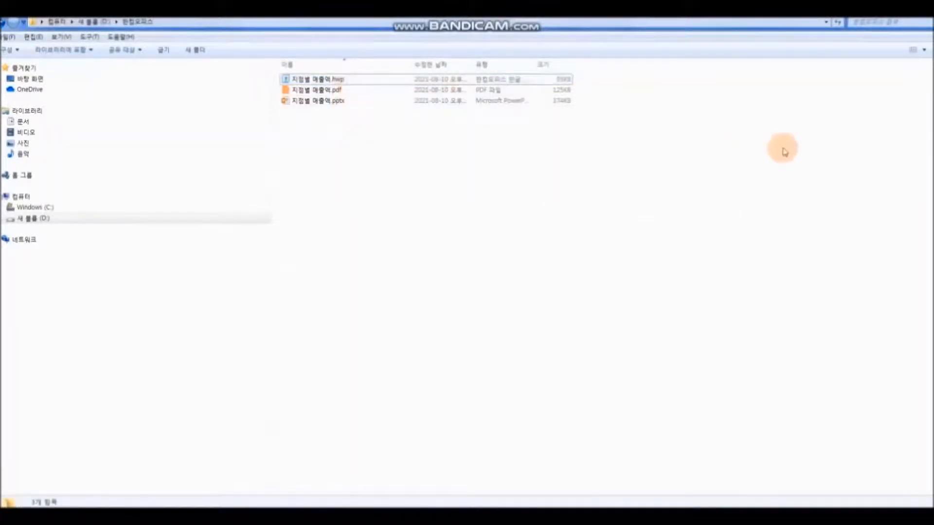
{"action": "left_click", "coordinate": [923, 51]}
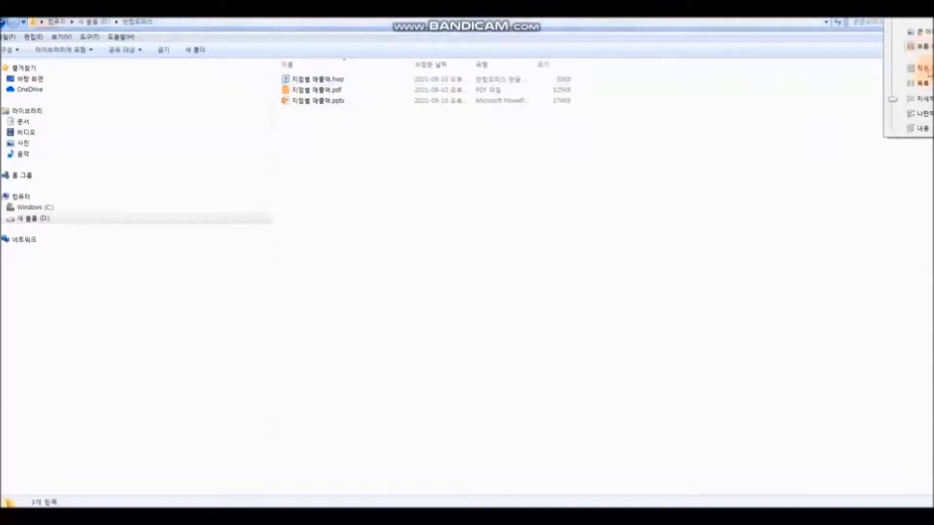
{"action": "left_click", "coordinate": [926, 33]}
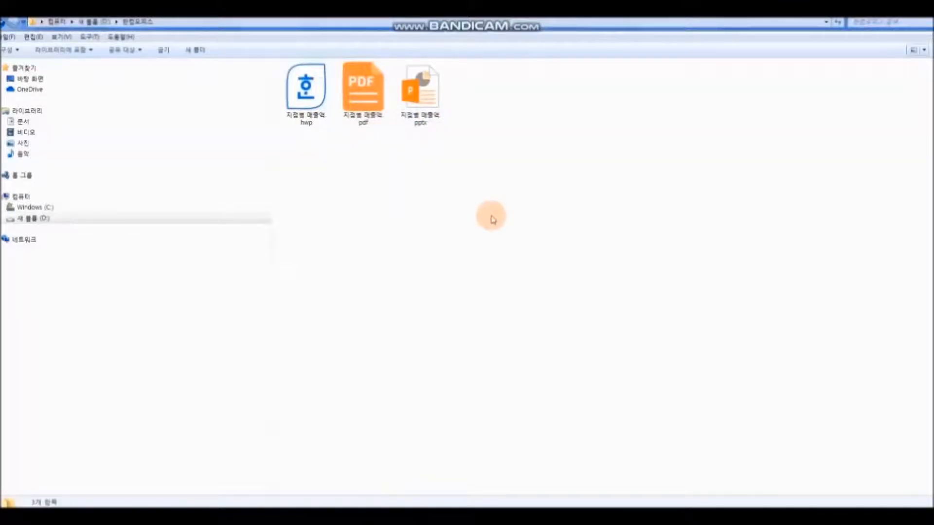
{"action": "left_click", "coordinate": [433, 116]}
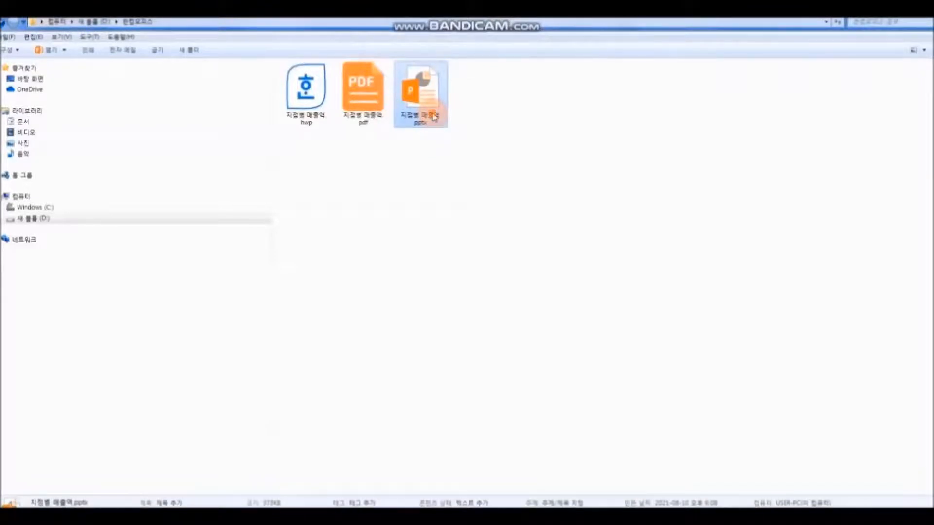
{"action": "double_click", "coordinate": [434, 116]}
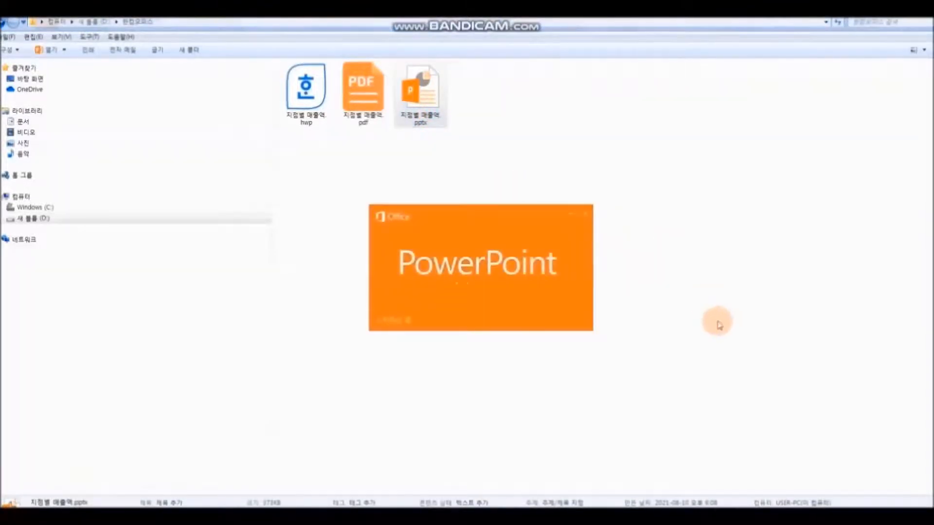